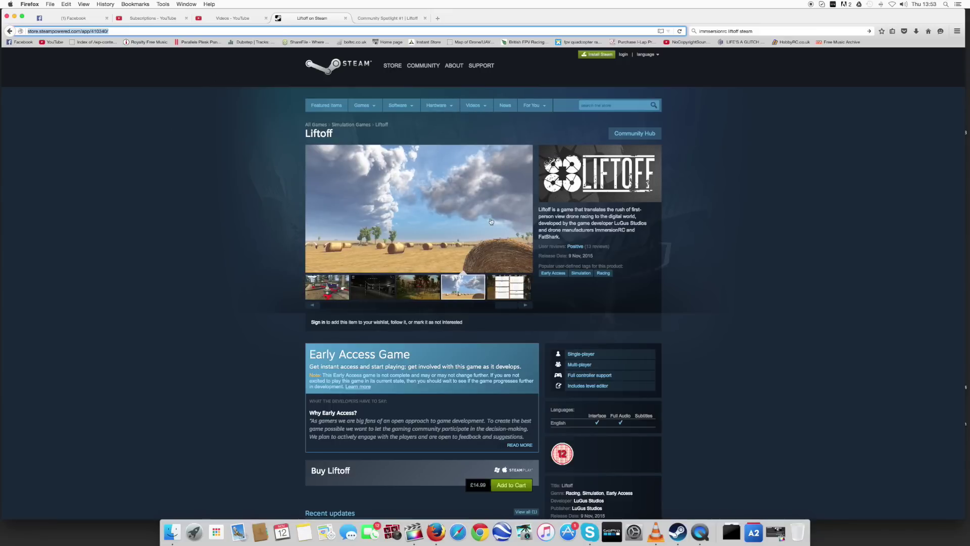
Open the Steam installation page and look over its download options and system requirements.
click(597, 56)
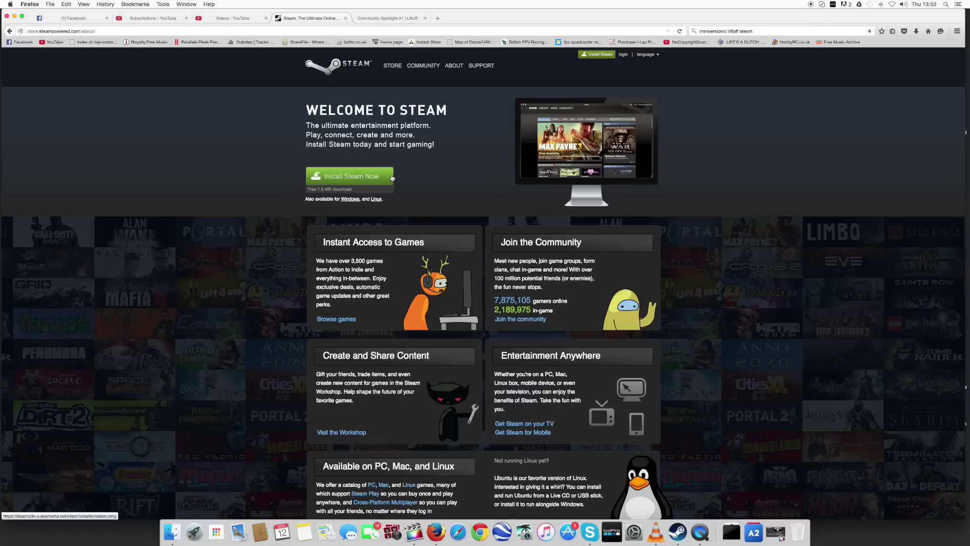
scroll(93, 393, down, 5)
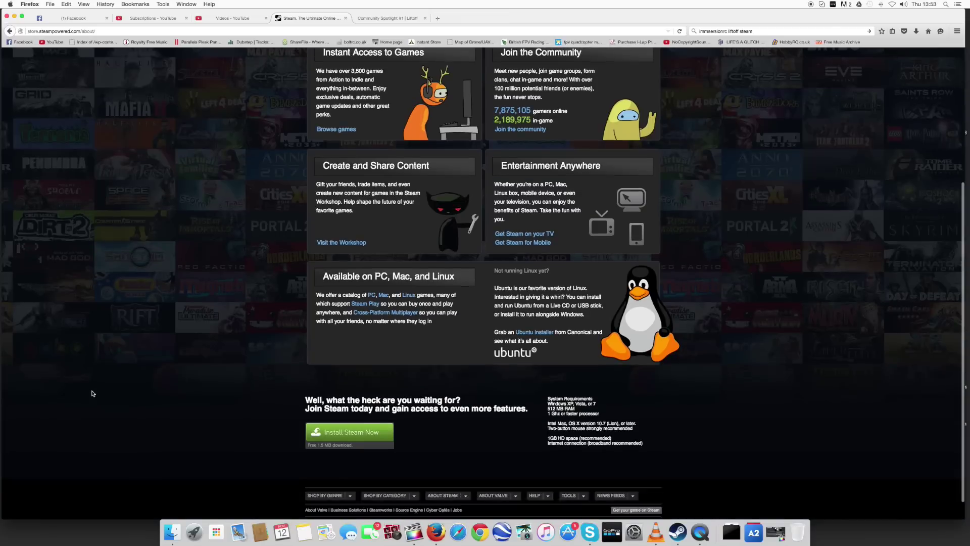
scroll(92, 393, up, 5)
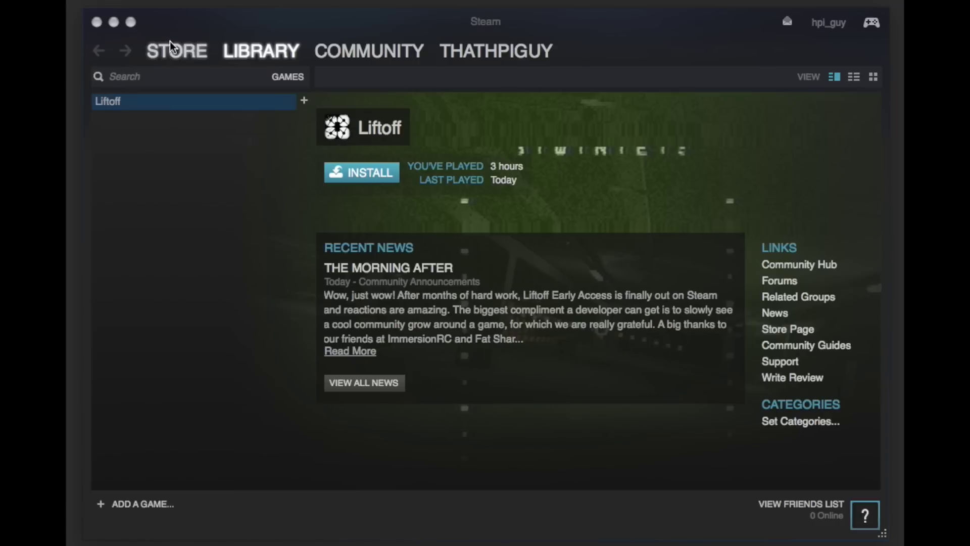
Install Liftoff from the Steam library with both the desktop and start menu shortcuts enabled.
click(354, 173)
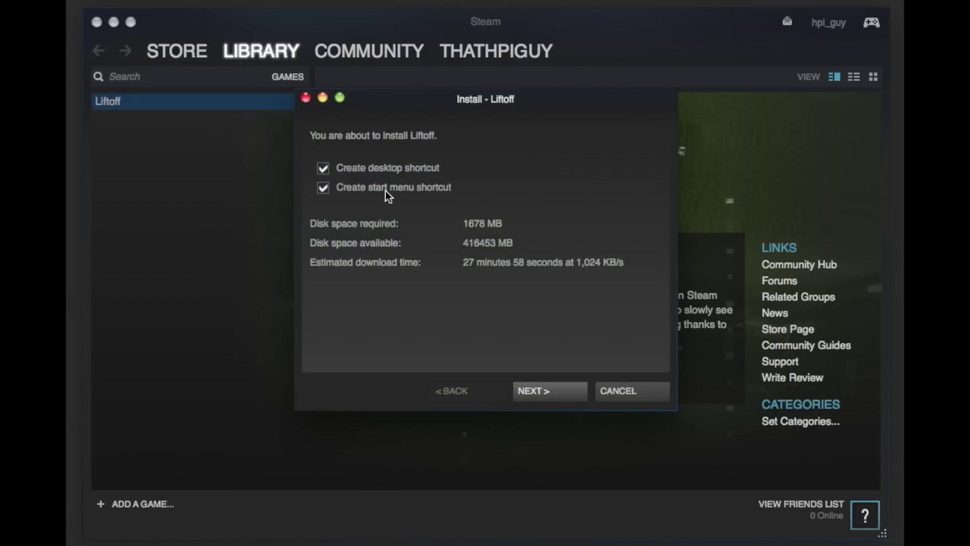
key(Return)
key(Return)
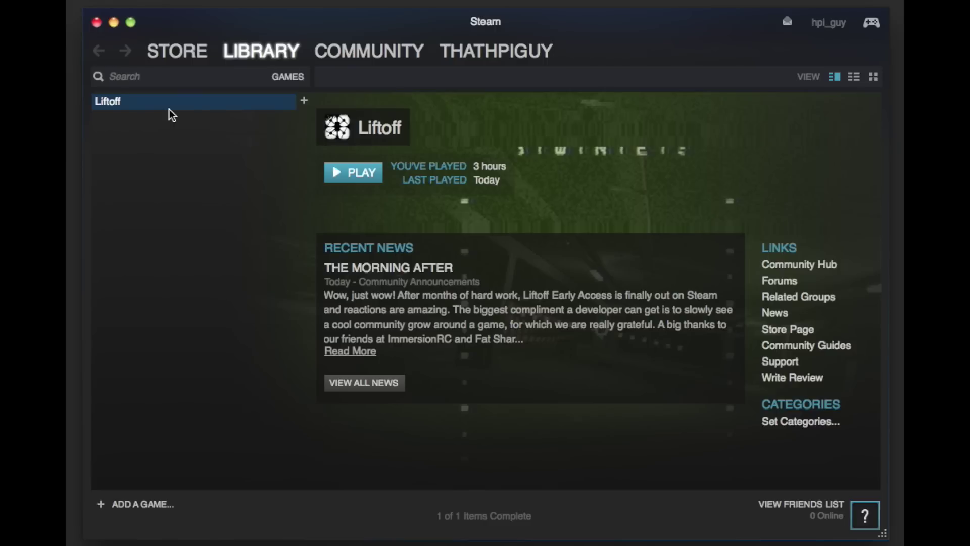
Launch Liftoff and apply the Taranis preset in its controls options.
click(353, 173)
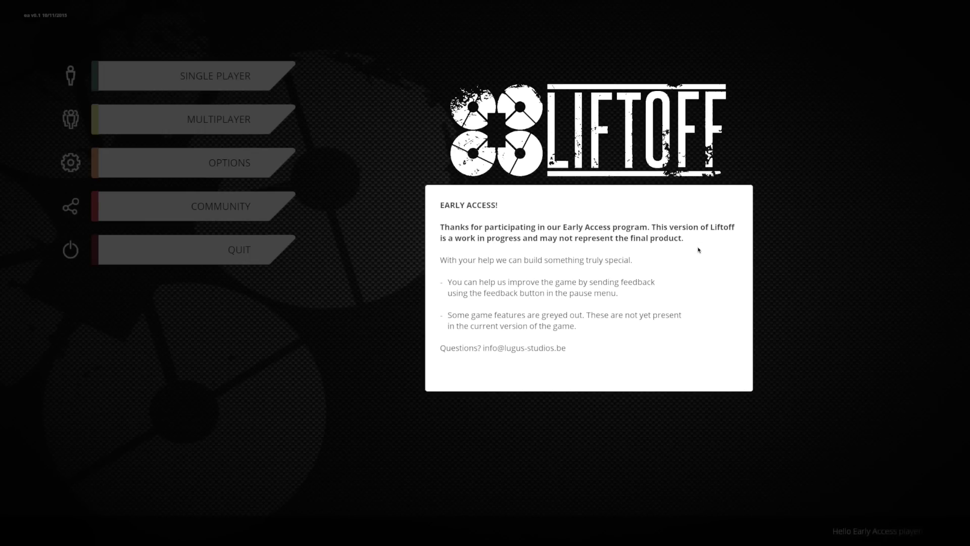
click(424, 249)
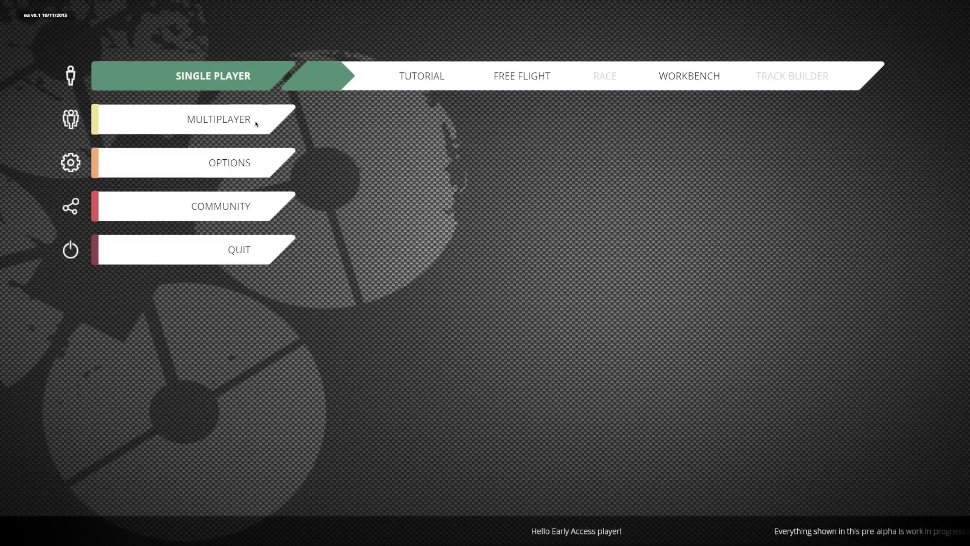
click(241, 167)
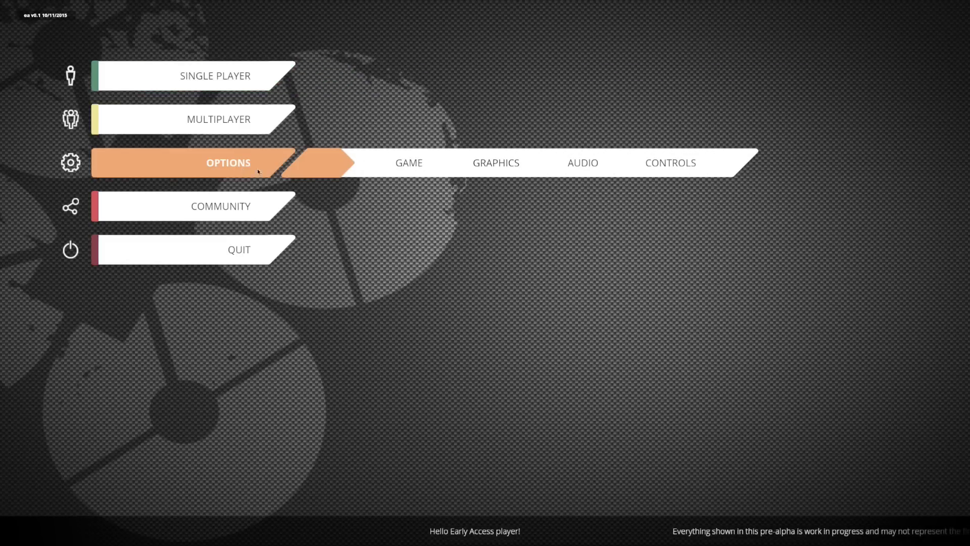
click(659, 163)
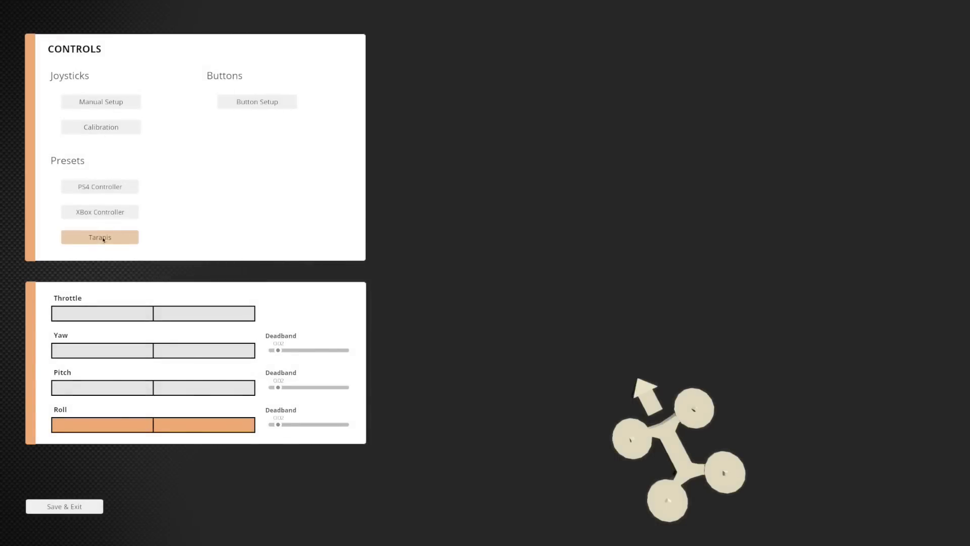
click(104, 240)
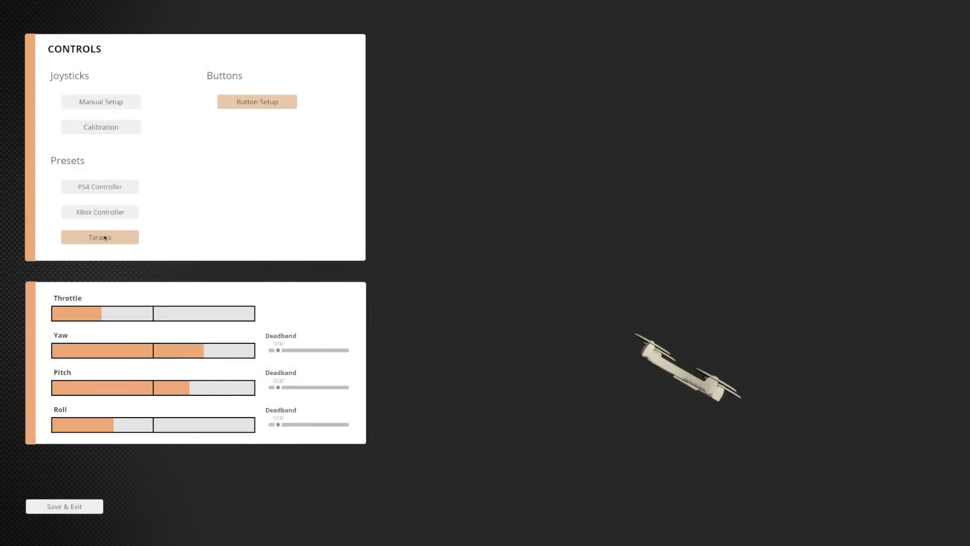
Calibrate the transmitter joysticks by starting from centred sticks, rotating them in big circles to all edges, and ending the calibration.
click(108, 128)
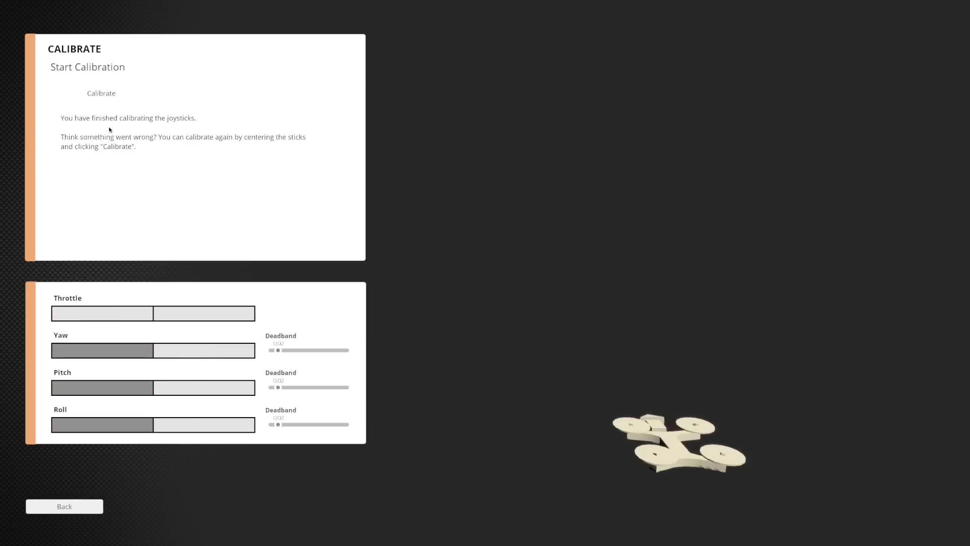
click(102, 94)
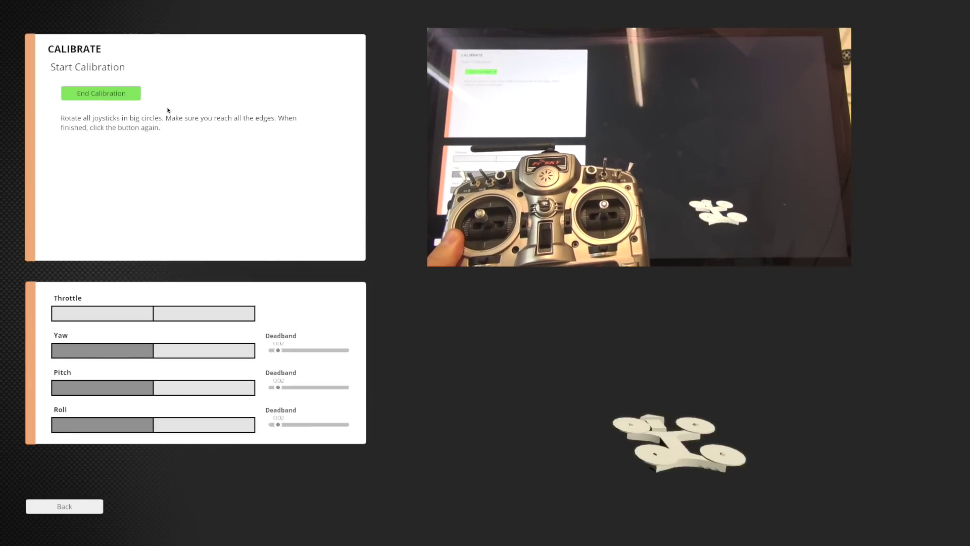
key(Return)
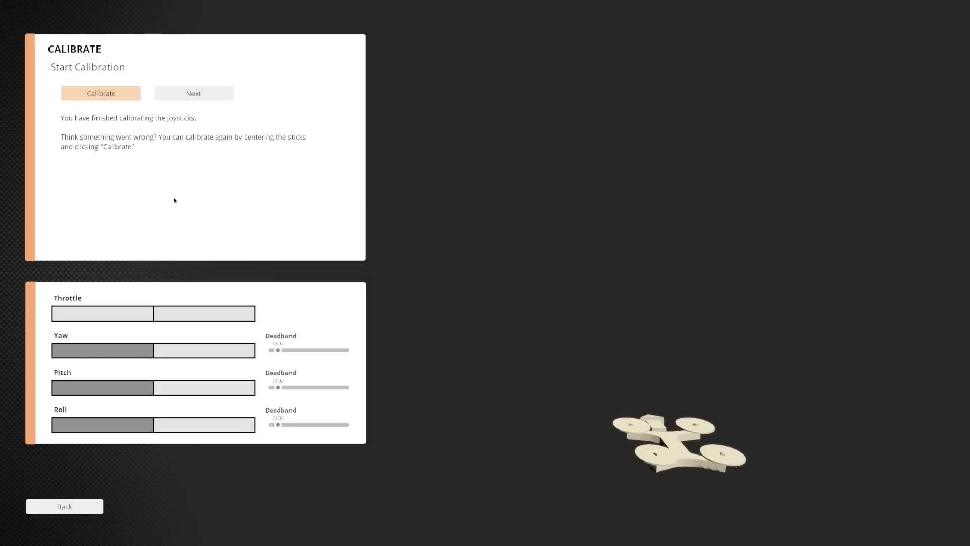
Assign the throttle axis and the yaw axis by moving the matching transmitter stick as shown for each.
click(215, 100)
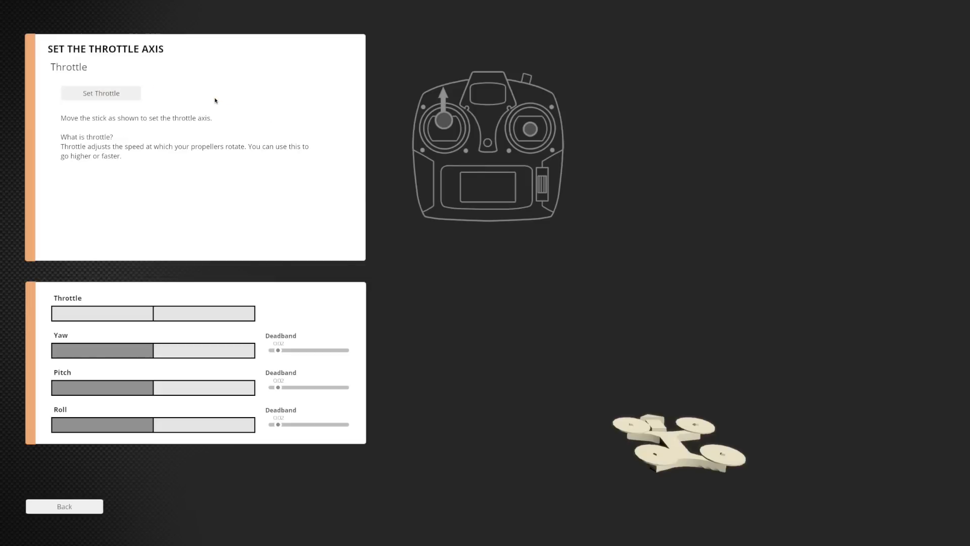
click(109, 93)
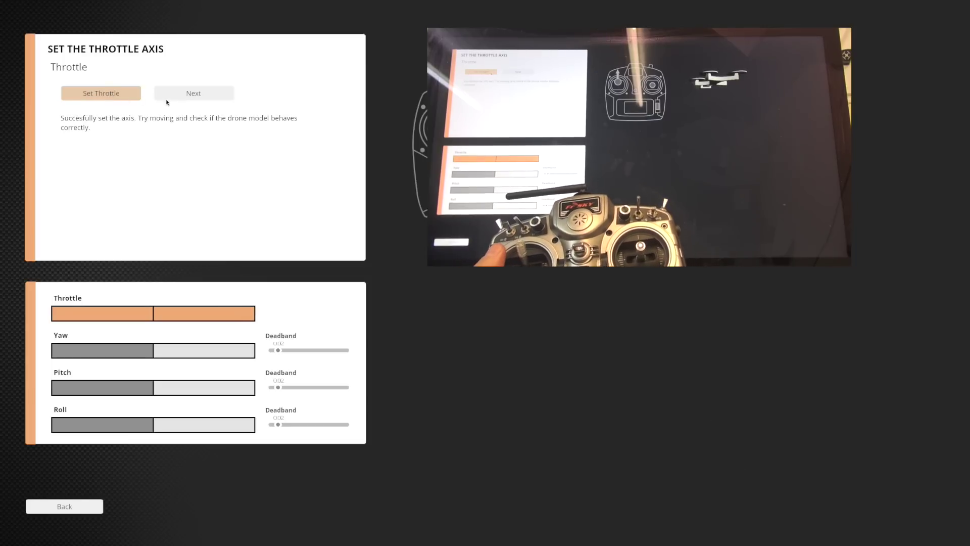
click(185, 95)
click(103, 93)
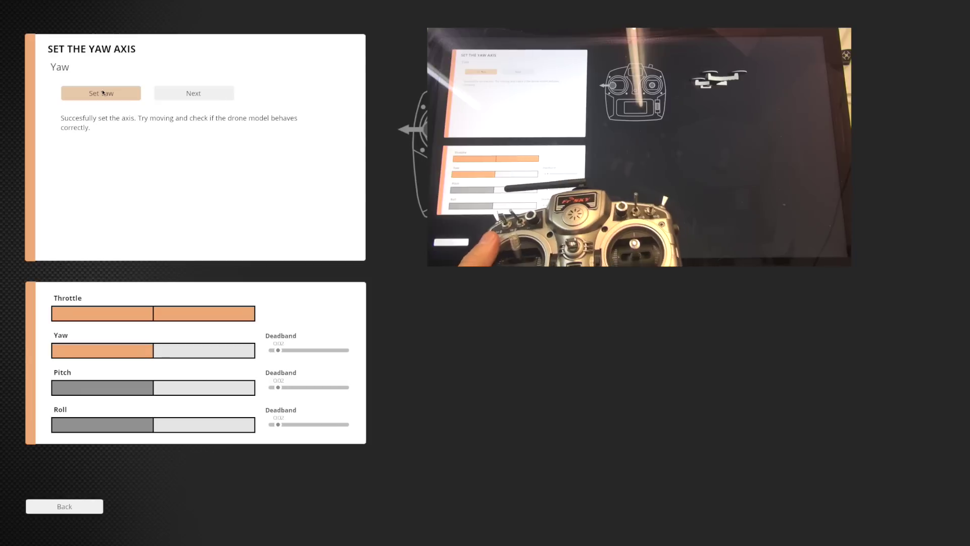
Assign the pitch axis and the roll axis by moving the matching transmitter stick as shown for each.
click(177, 100)
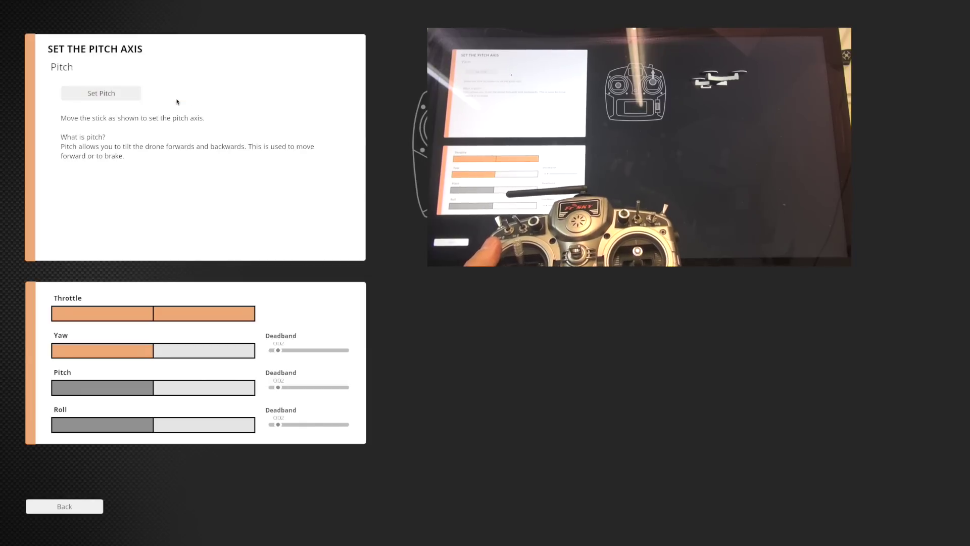
click(113, 98)
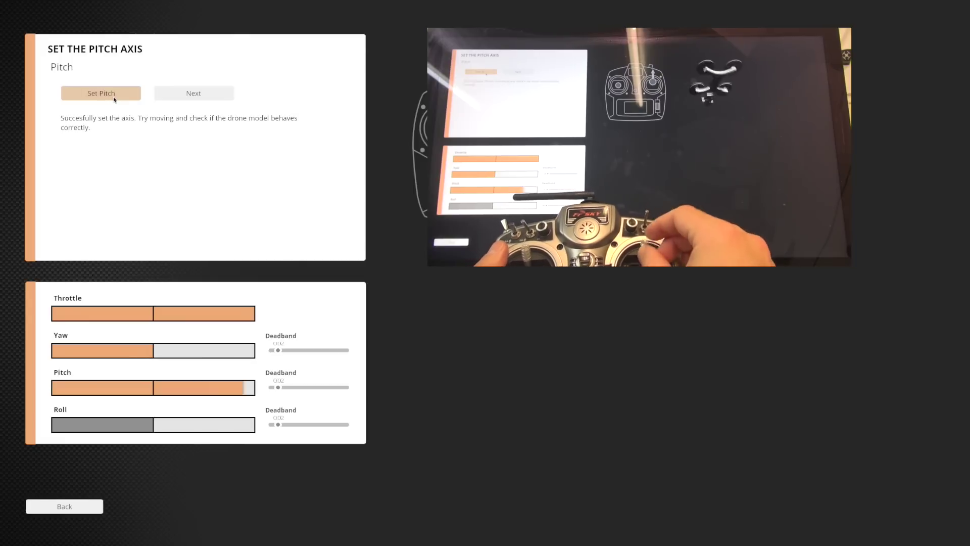
click(193, 97)
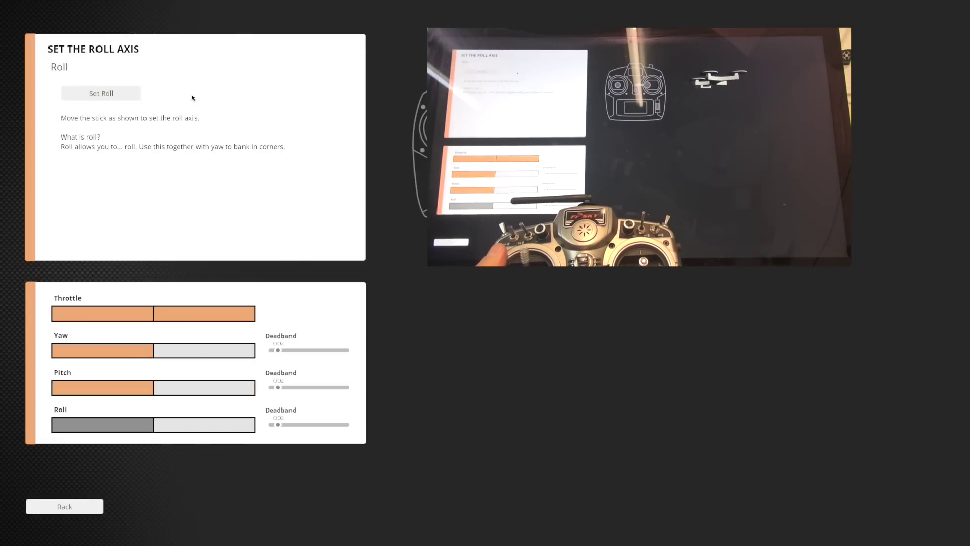
click(106, 95)
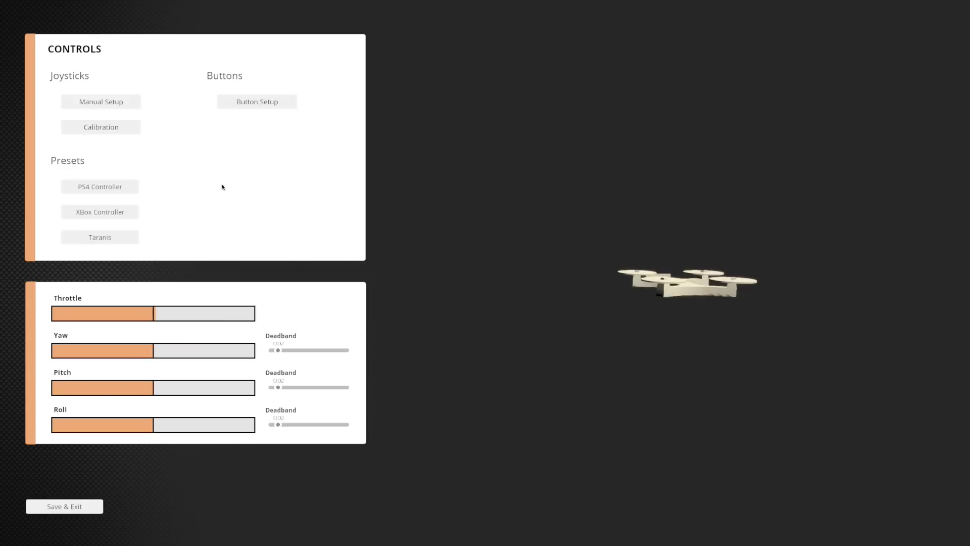
Quit Liftoff and go to the ~/Library folder in a new Finder window.
key(super+q)
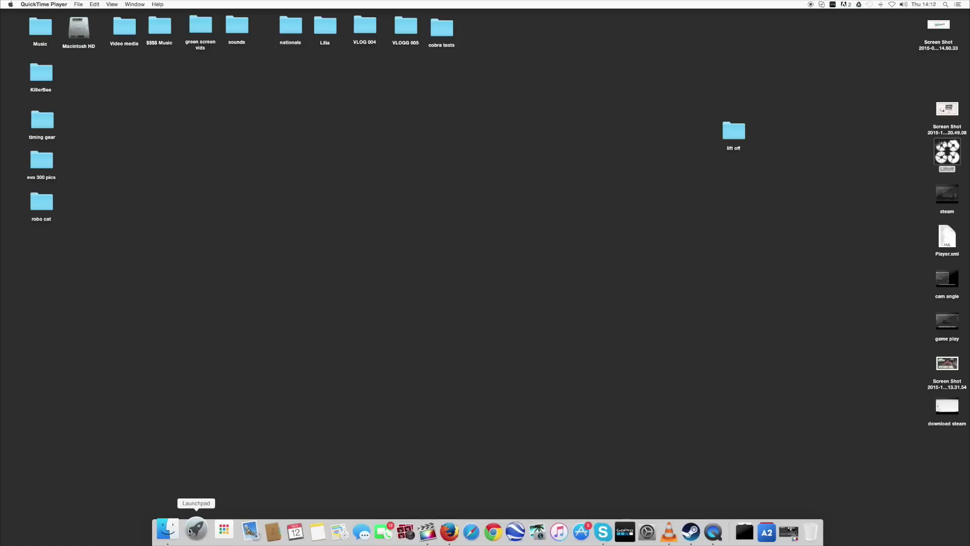
click(175, 530)
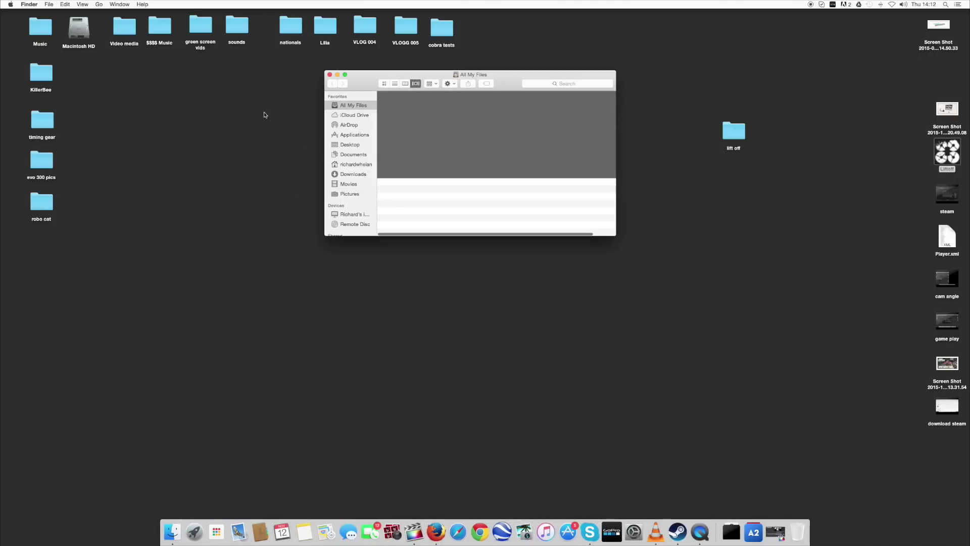
click(100, 5)
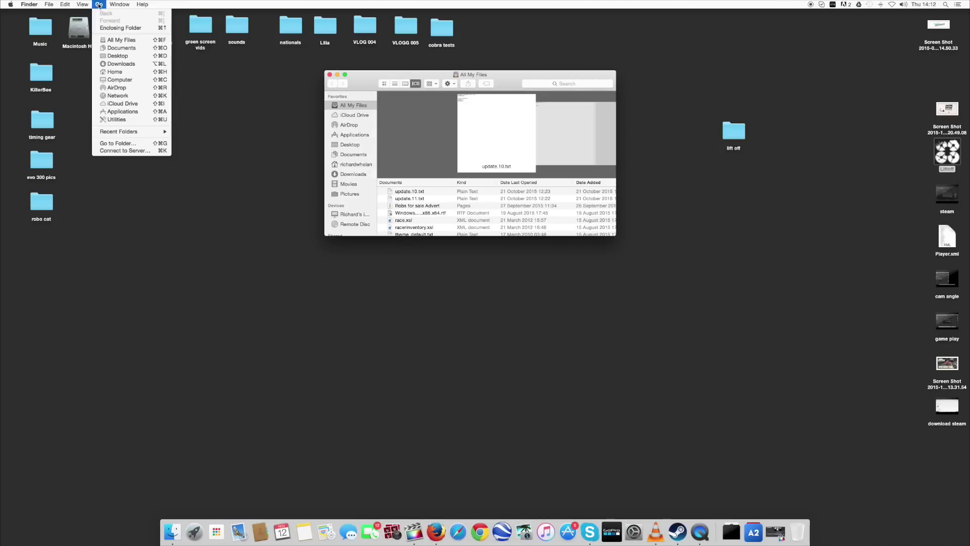
click(134, 144)
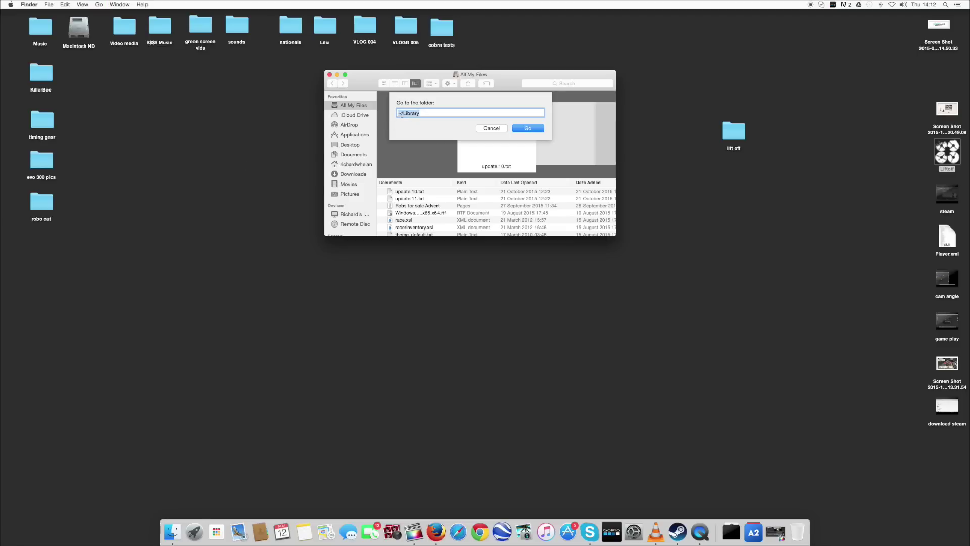
click(528, 129)
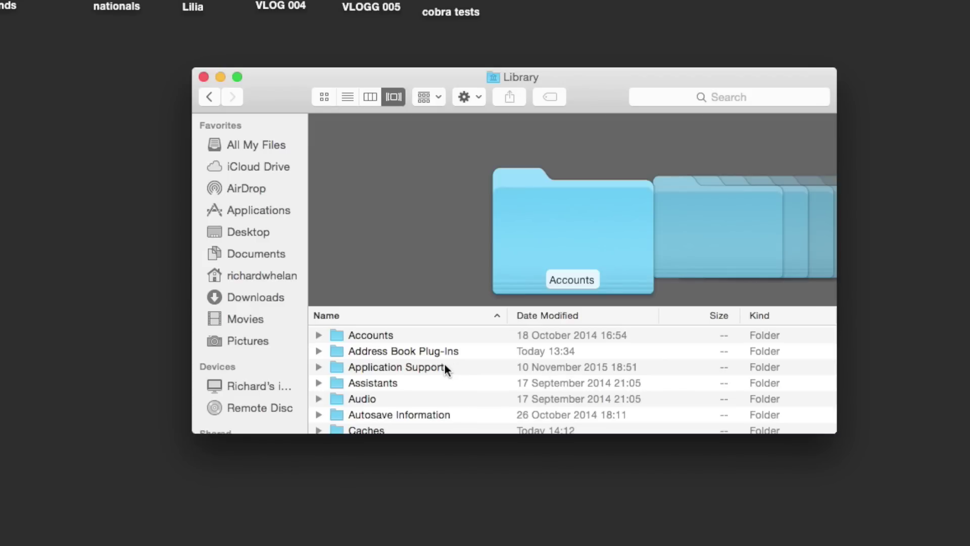
Browse from Library into Application Support, Steam, steamapps, common and the Liftoff folder.
double_click(445, 366)
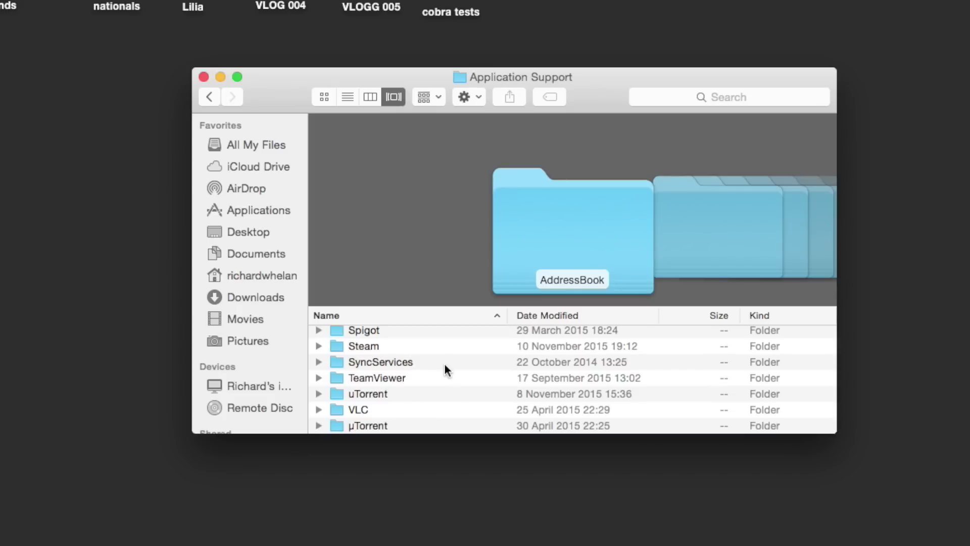
click(413, 346)
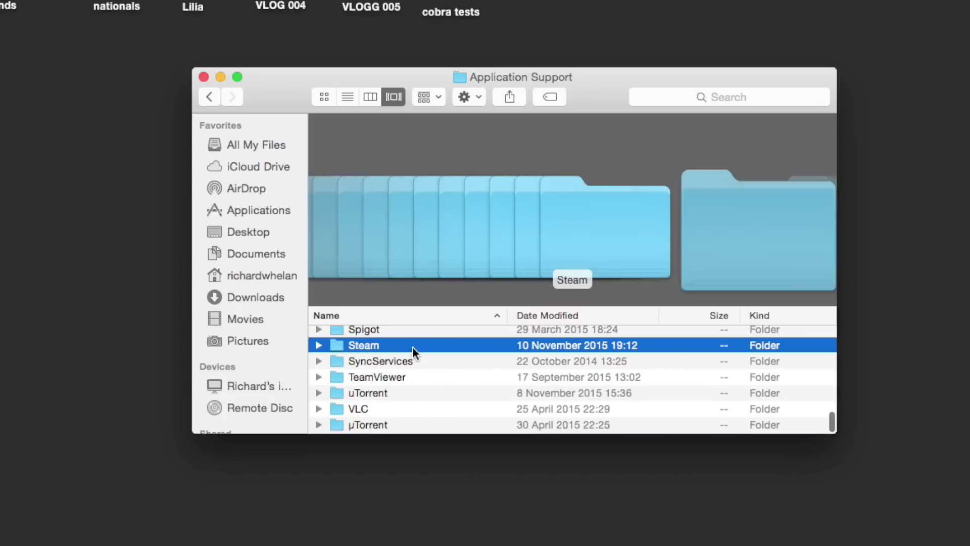
double_click(414, 347)
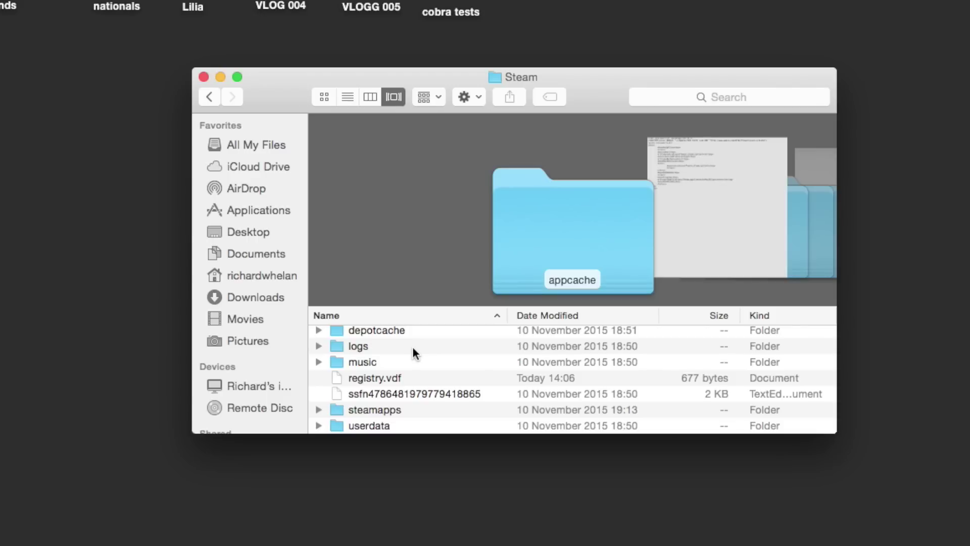
click(401, 410)
double_click(400, 410)
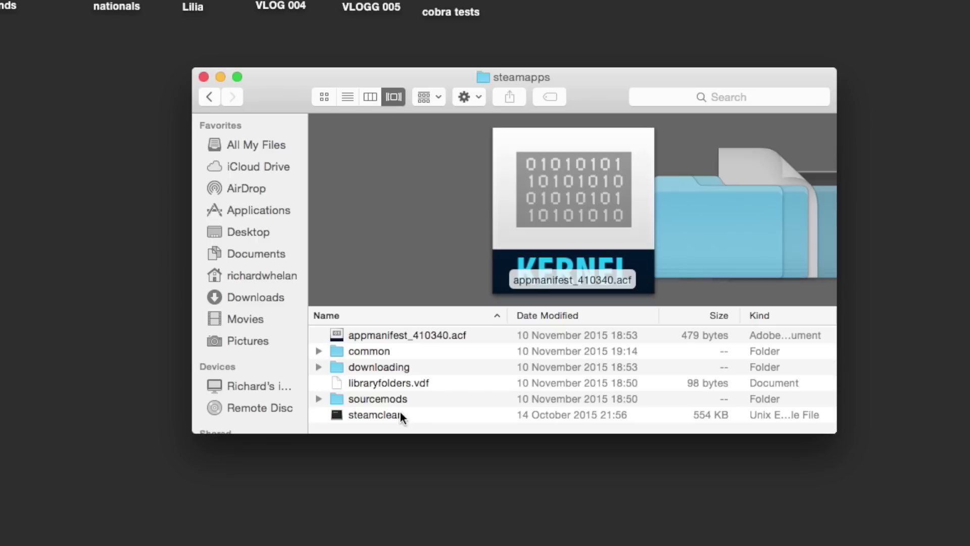
double_click(374, 351)
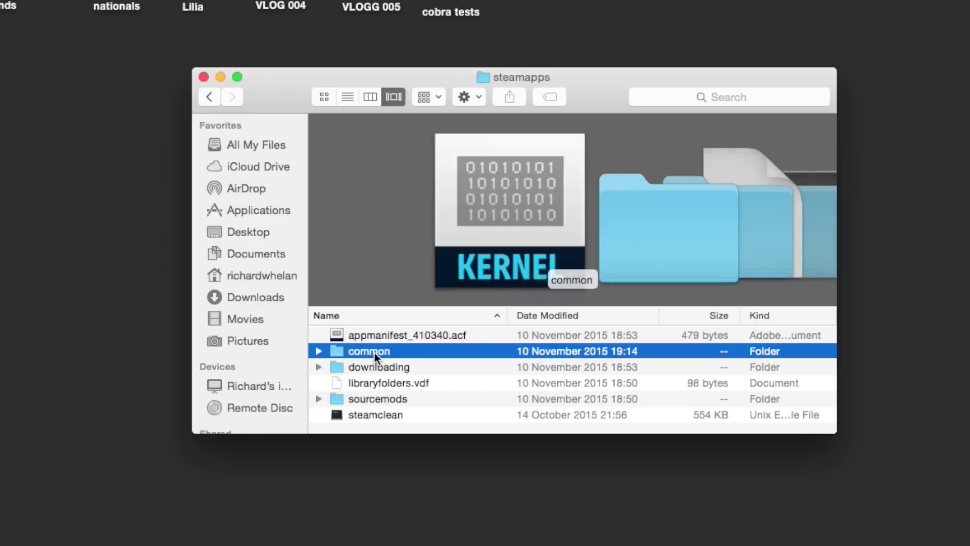
double_click(373, 336)
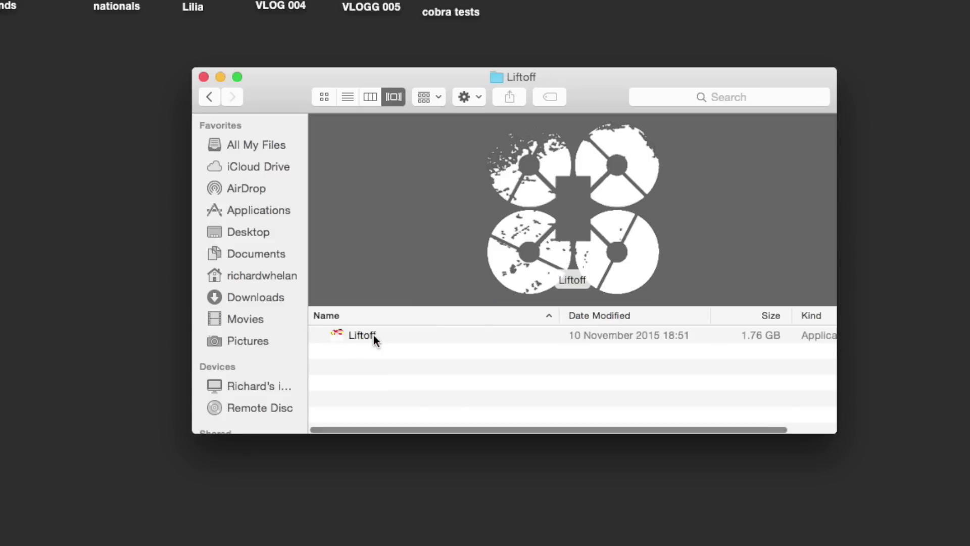
Show the package contents of the Liftoff application and open the Config folder inside Contents.
right_click(363, 334)
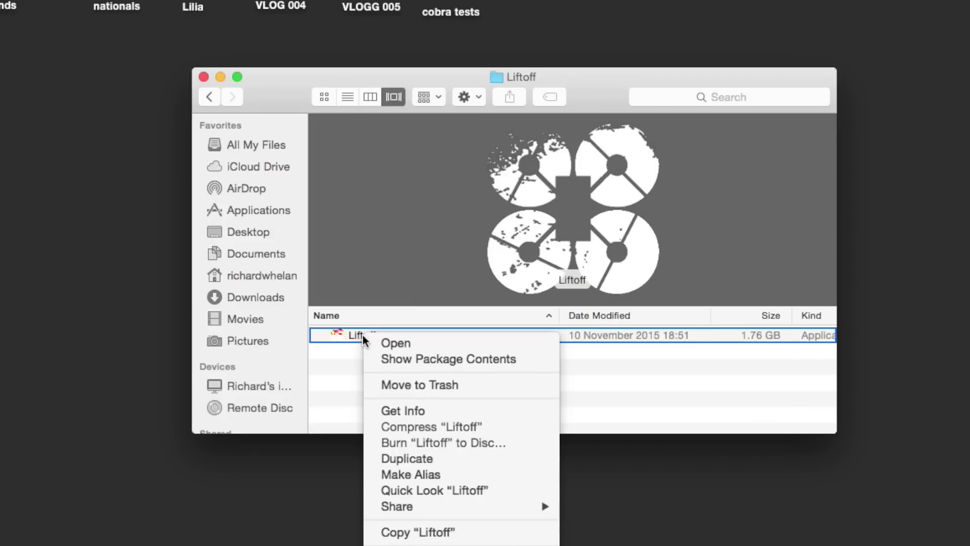
click(446, 362)
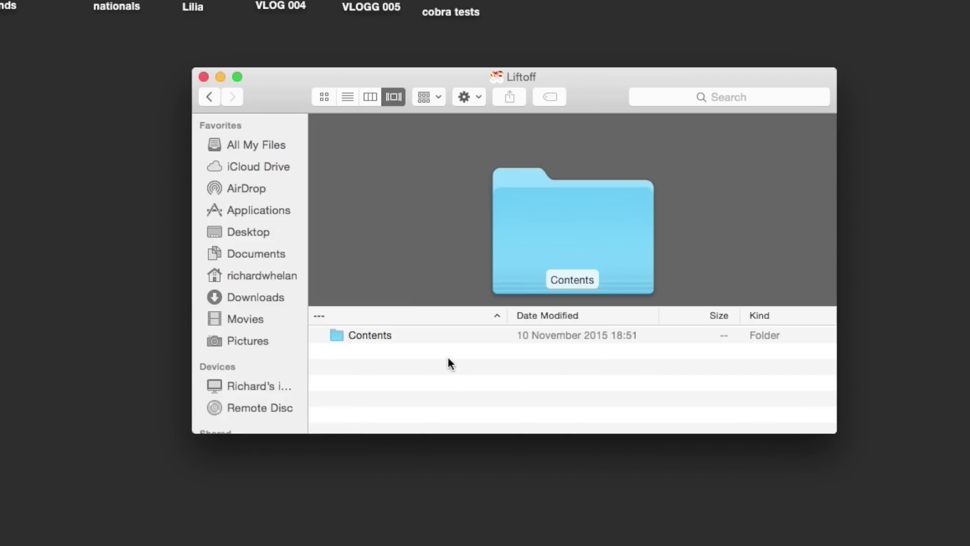
double_click(371, 336)
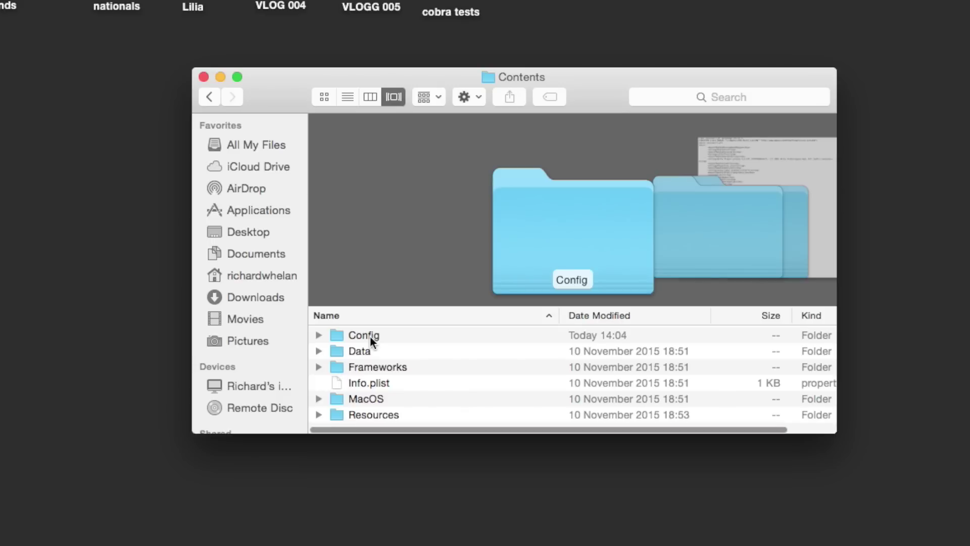
double_click(369, 336)
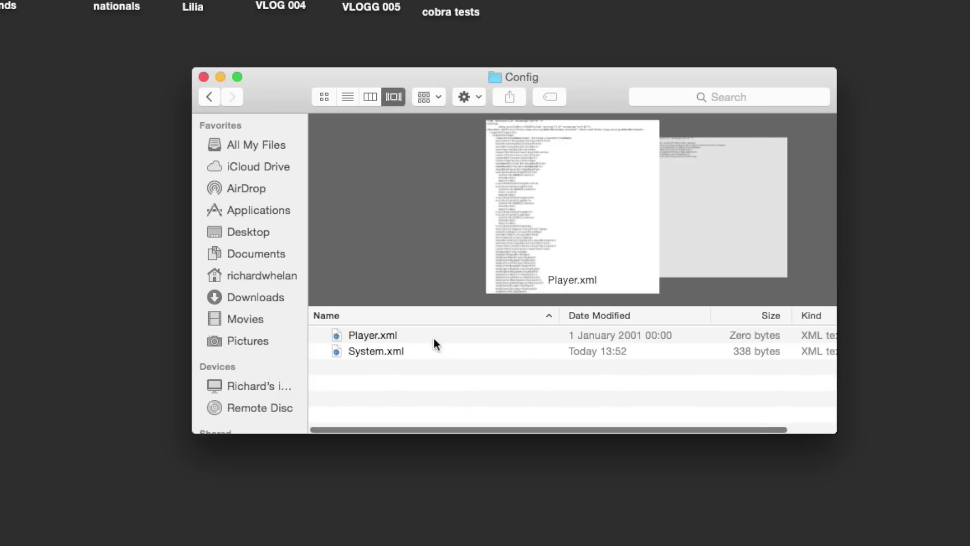
Open Player.xml from the Config folder and look through its input, calibration, key and flight controller settings.
click(352, 338)
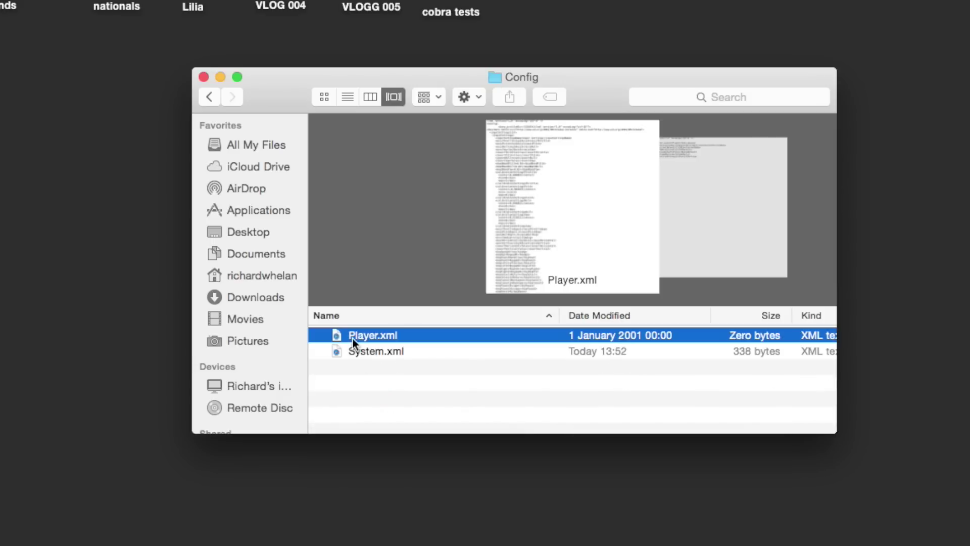
double_click(384, 334)
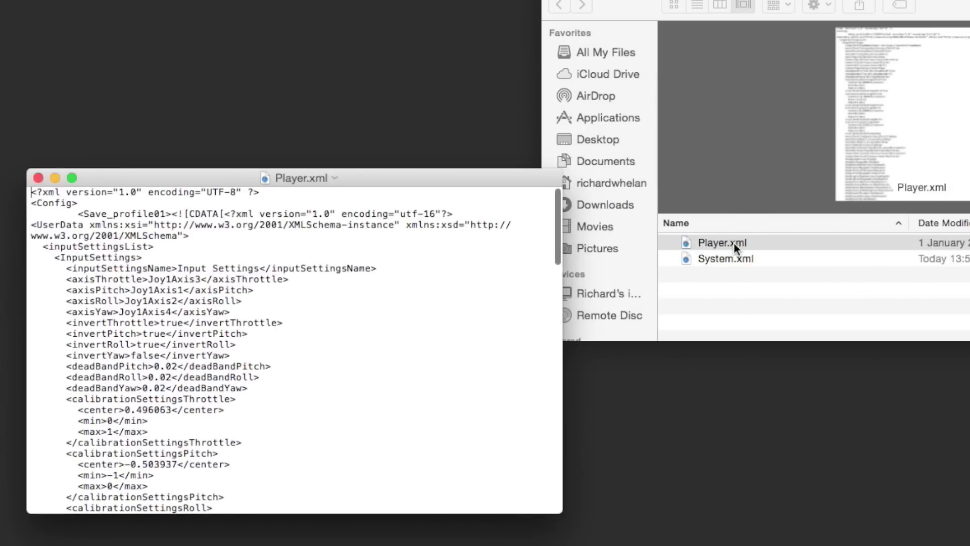
scroll(351, 343, down, 5)
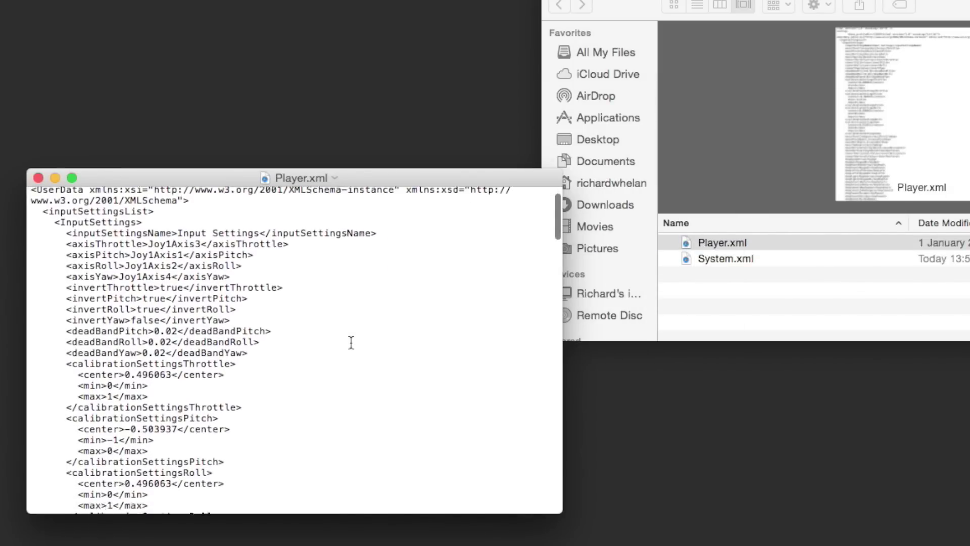
scroll(351, 342, down, 10)
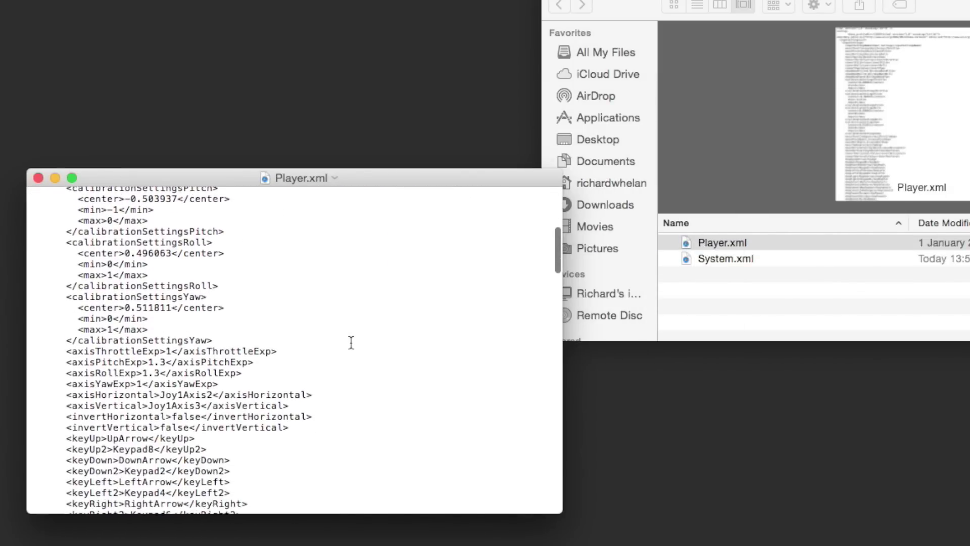
scroll(351, 342, down, 2)
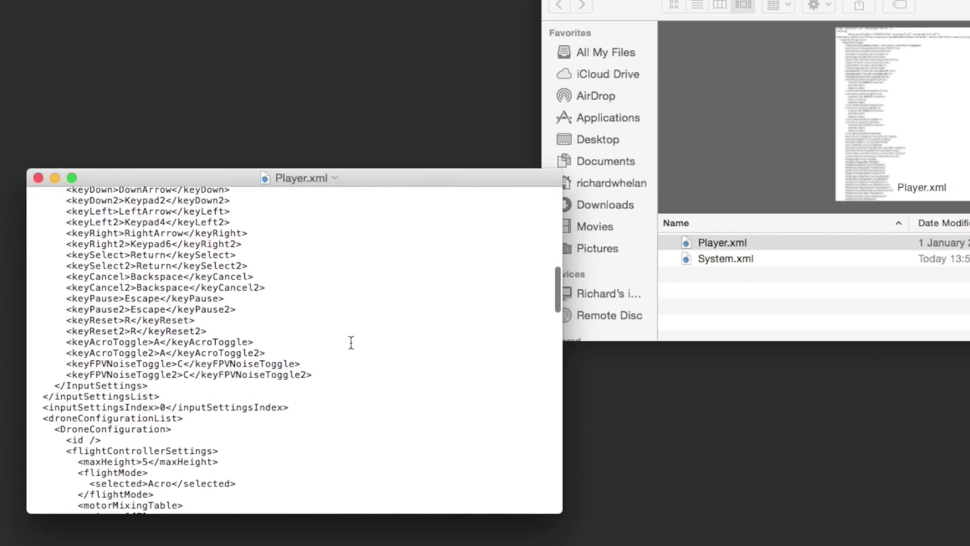
scroll(351, 342, down, 10)
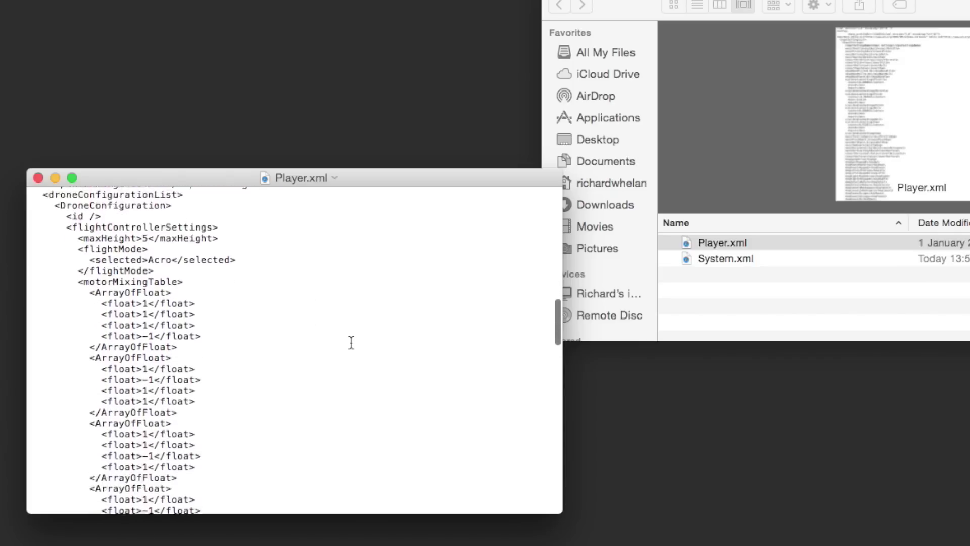
scroll(351, 343, down, 15)
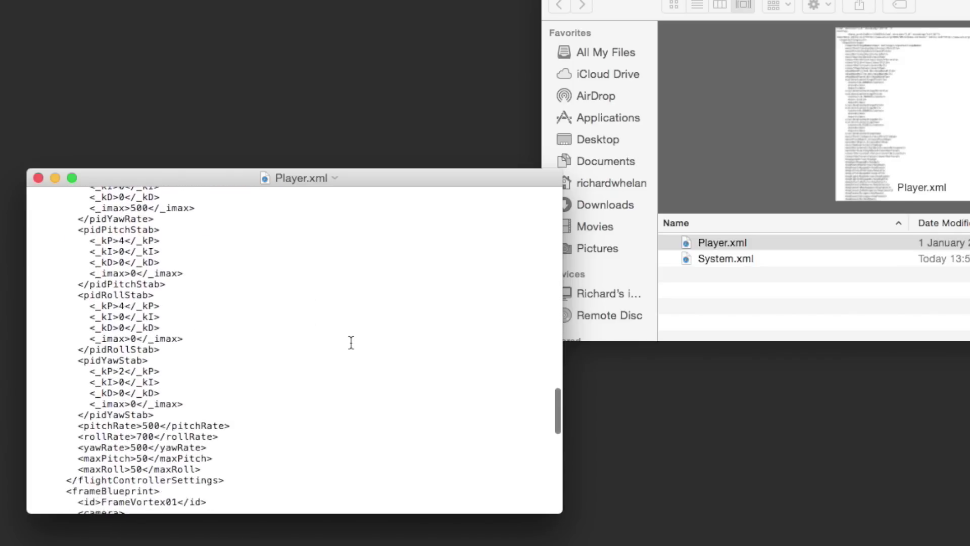
scroll(351, 343, down, 15)
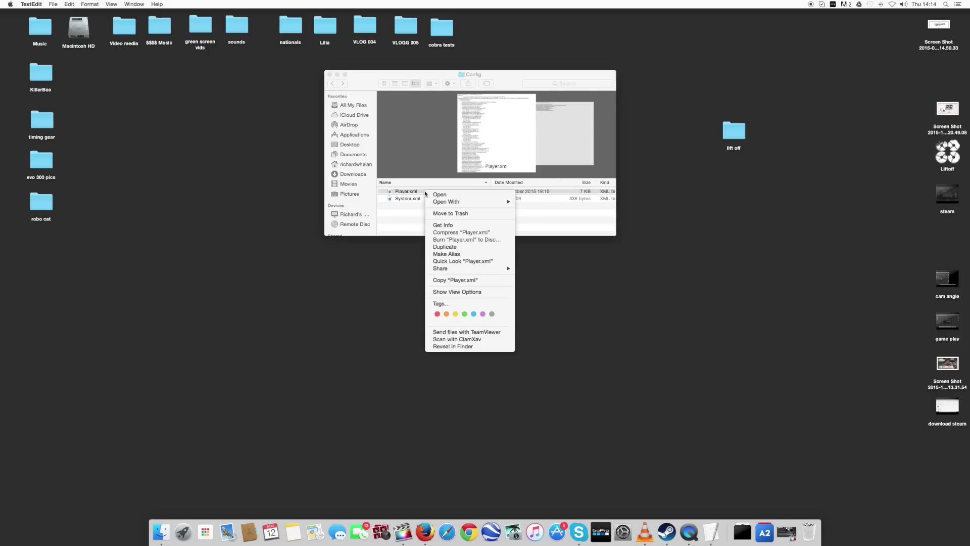
Choose TextEdit as the application that opens Player.xml in the file's info window, and close that window.
click(452, 226)
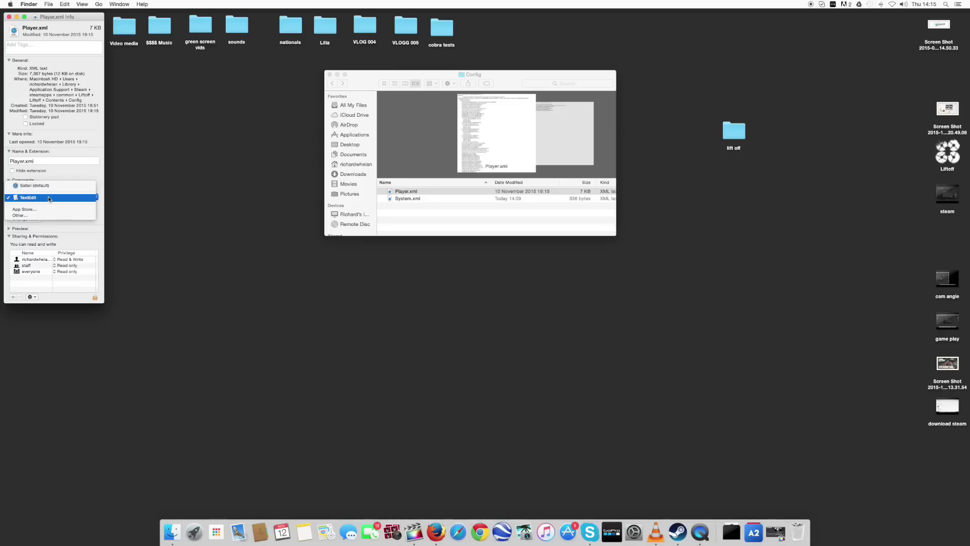
click(48, 197)
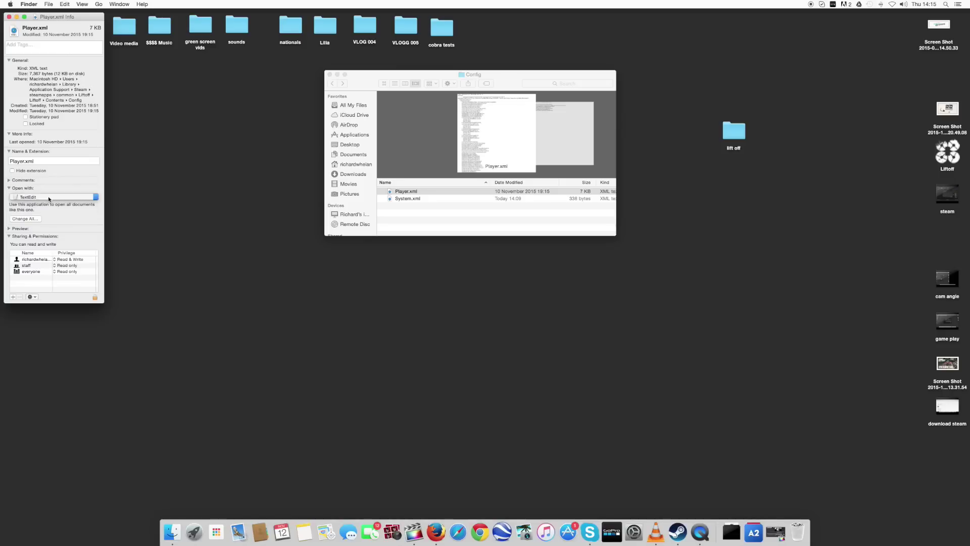
click(9, 20)
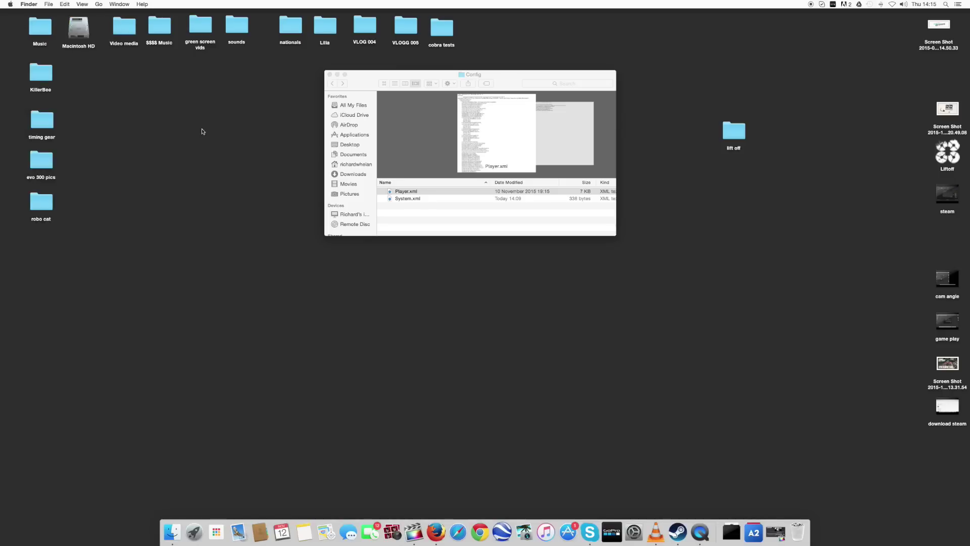
Reopen Player.xml and go to the cameraAngle entry in the stats section near the end of the file.
double_click(415, 192)
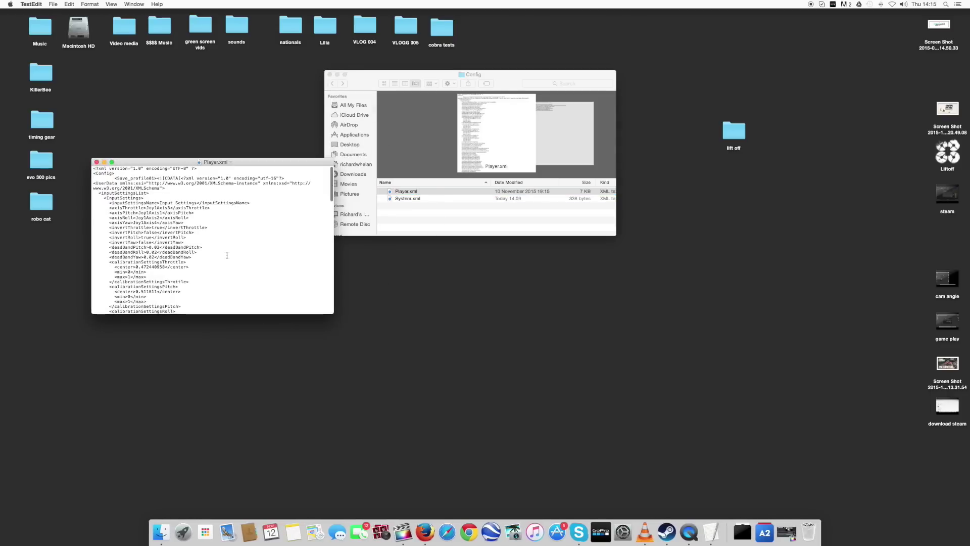
scroll(227, 255, down, 20)
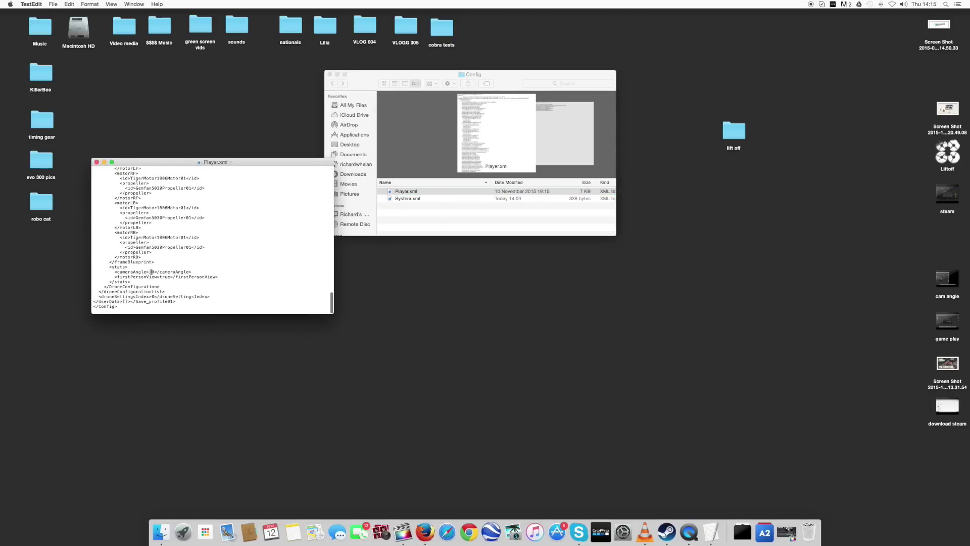